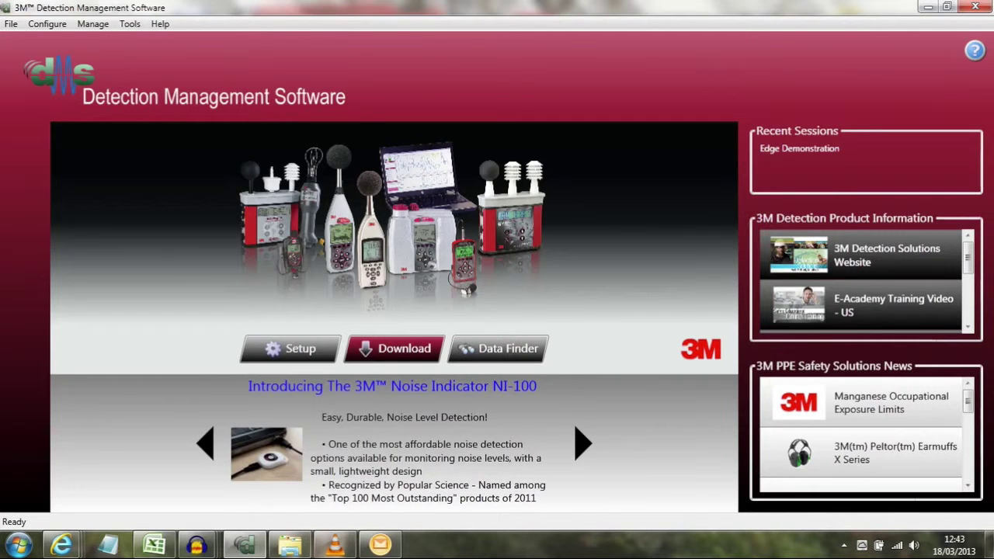
Download only session file S00015.SES from the SoundExaminer sound level meter, going to Data Finder after the download.
{"action": "left_click", "coordinate": [394, 348]}
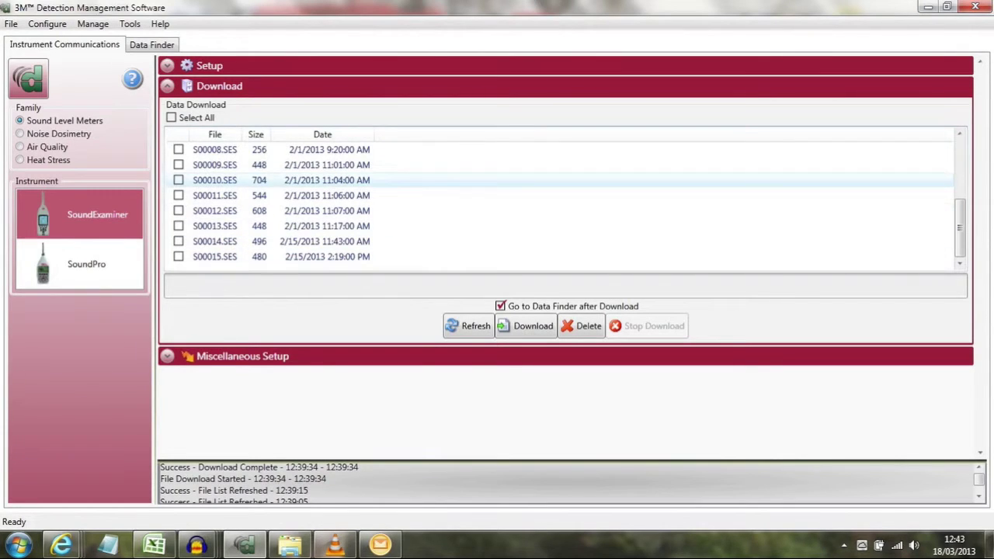
{"action": "scroll", "coordinate": [559, 205], "scroll_direction": "up", "scroll_amount": 2}
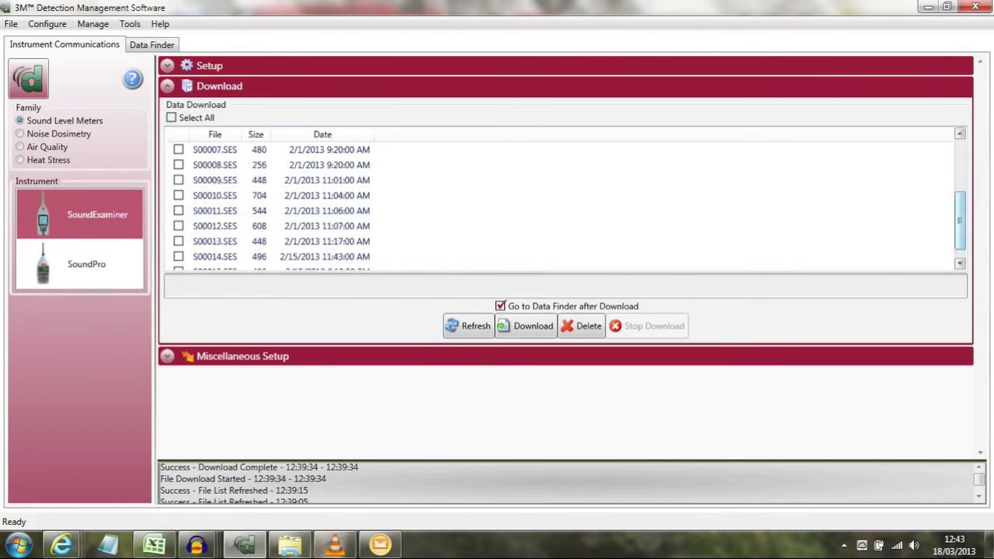
{"action": "scroll", "coordinate": [559, 206], "scroll_direction": "down", "scroll_amount": 2}
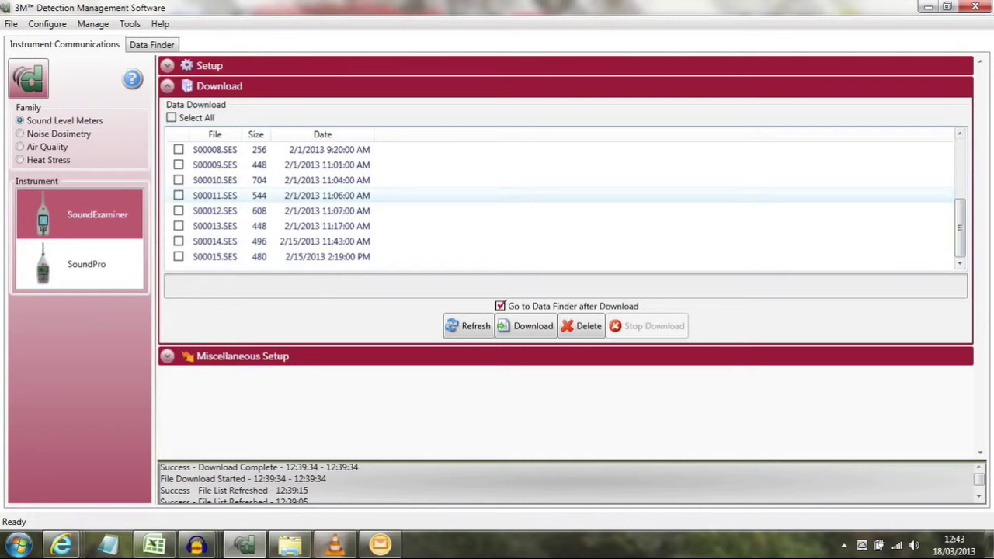
{"action": "left_click", "coordinate": [179, 256]}
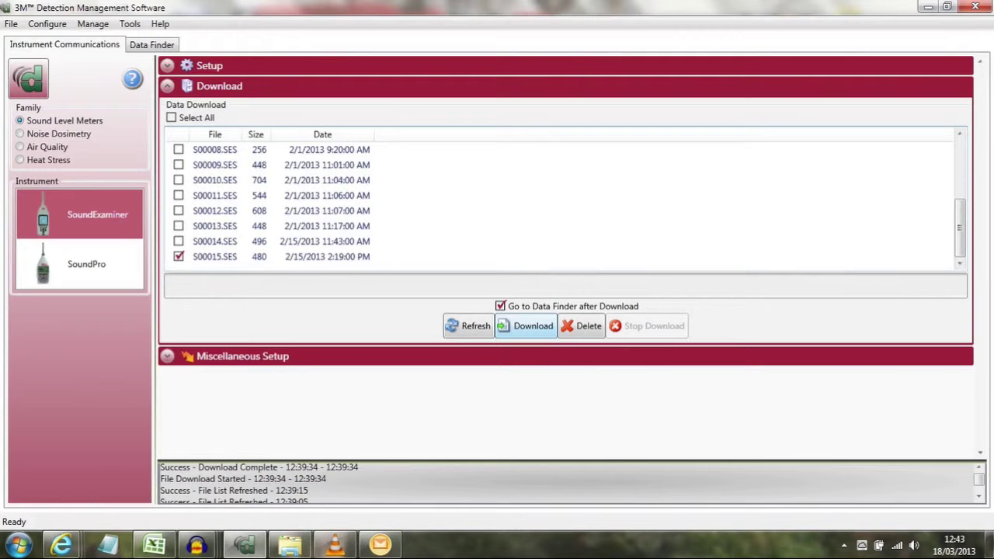
{"action": "left_click", "coordinate": [528, 326]}
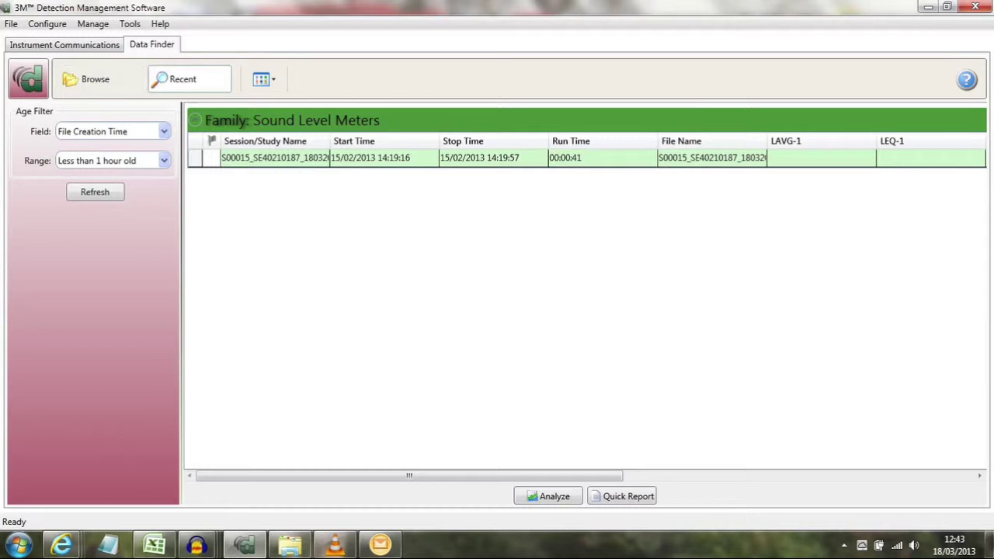
Check all stored data in Data Finder, then open the S00015 session from the recent files for analysis.
{"action": "left_click", "coordinate": [94, 78]}
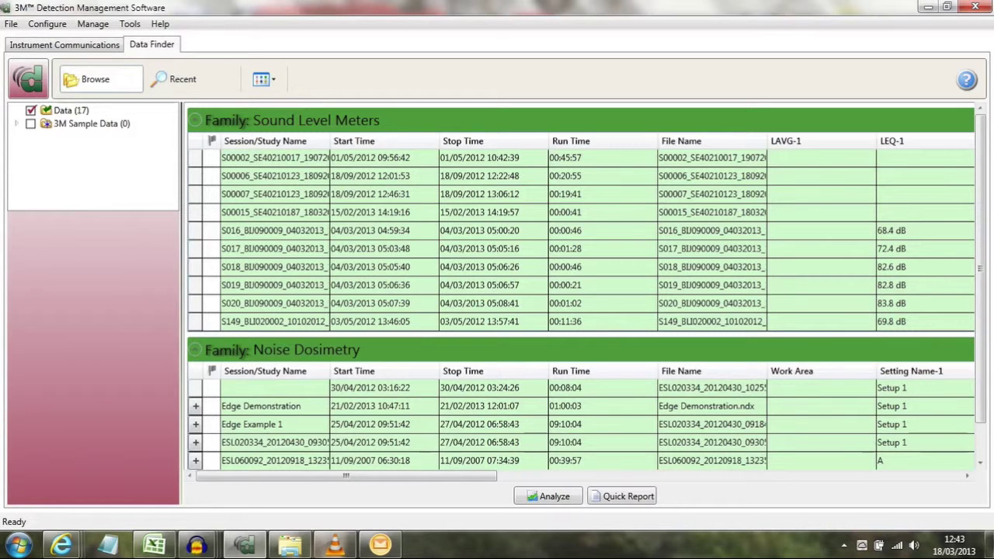
{"action": "left_click", "coordinate": [186, 78]}
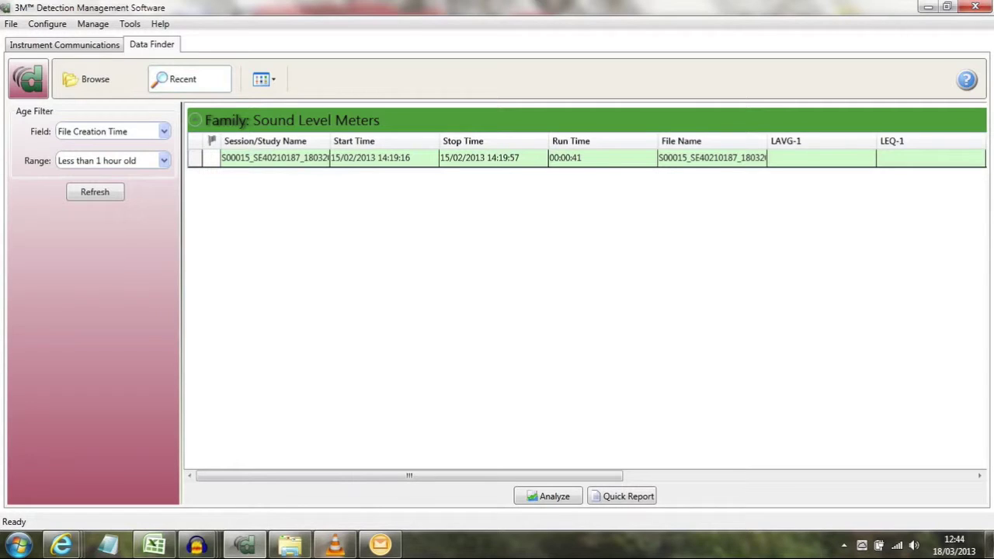
{"action": "left_click", "coordinate": [384, 157]}
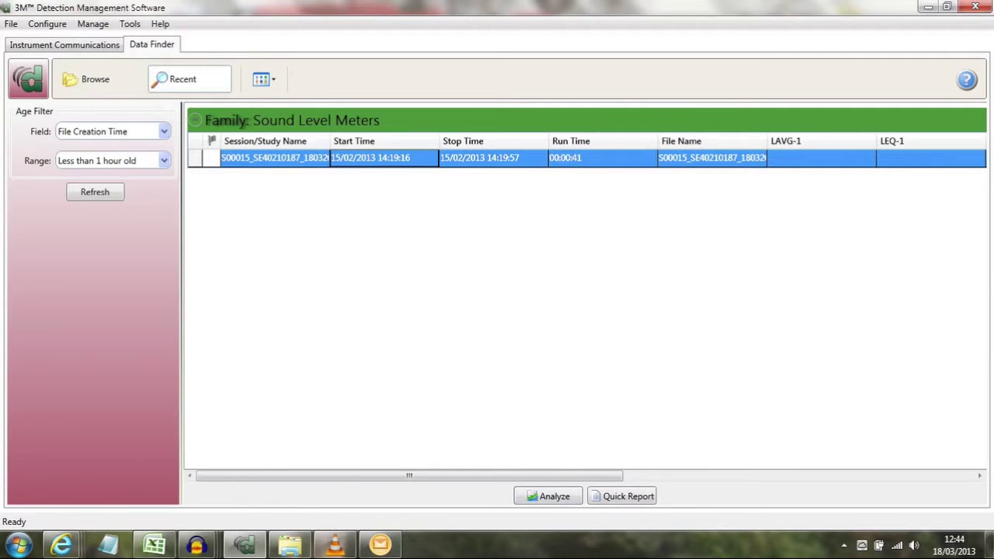
{"action": "double_click", "coordinate": [275, 158]}
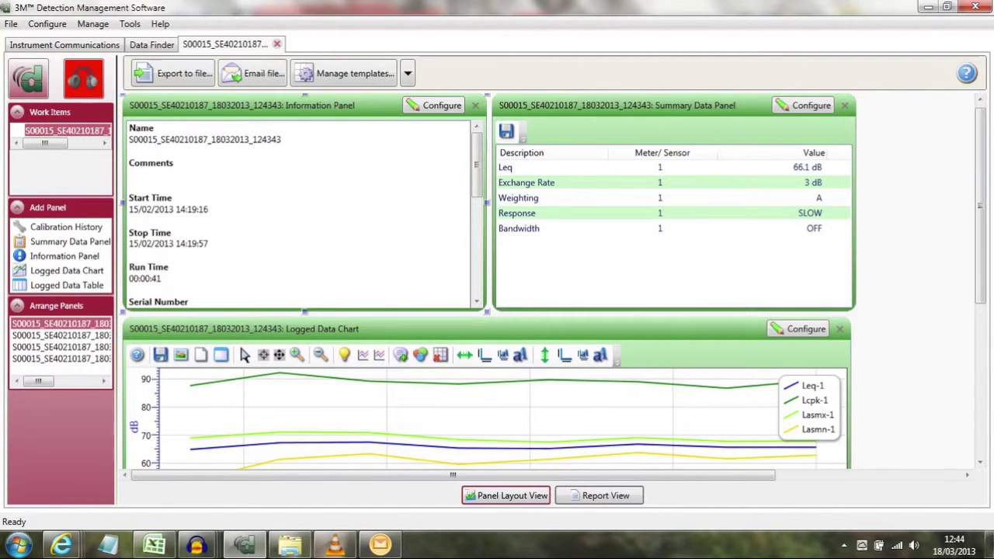
Look over the session's information, summary, logged chart and logged table panels, and check that the session name is editable.
{"action": "scroll", "coordinate": [489, 279], "scroll_direction": "down", "scroll_amount": 4}
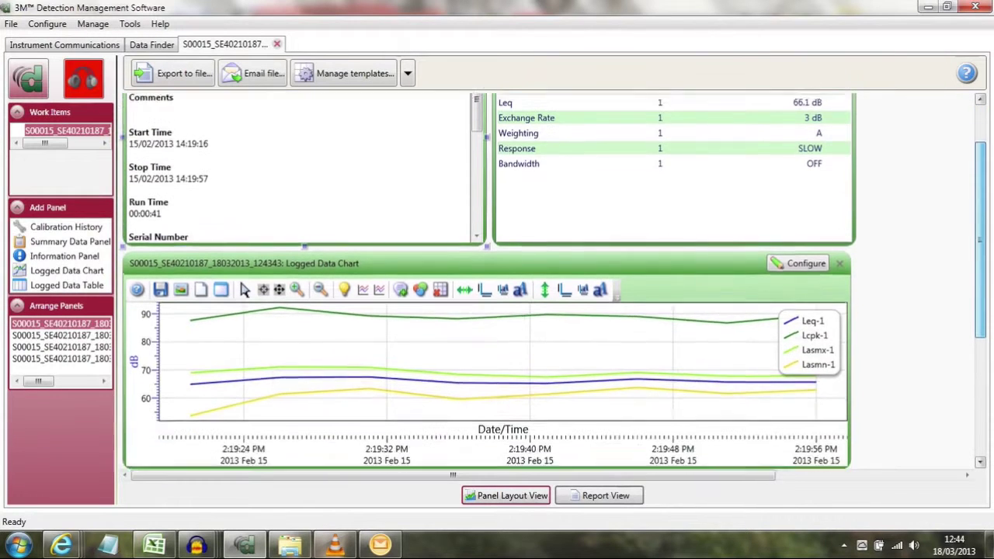
{"action": "scroll", "coordinate": [490, 279], "scroll_direction": "down", "scroll_amount": 3}
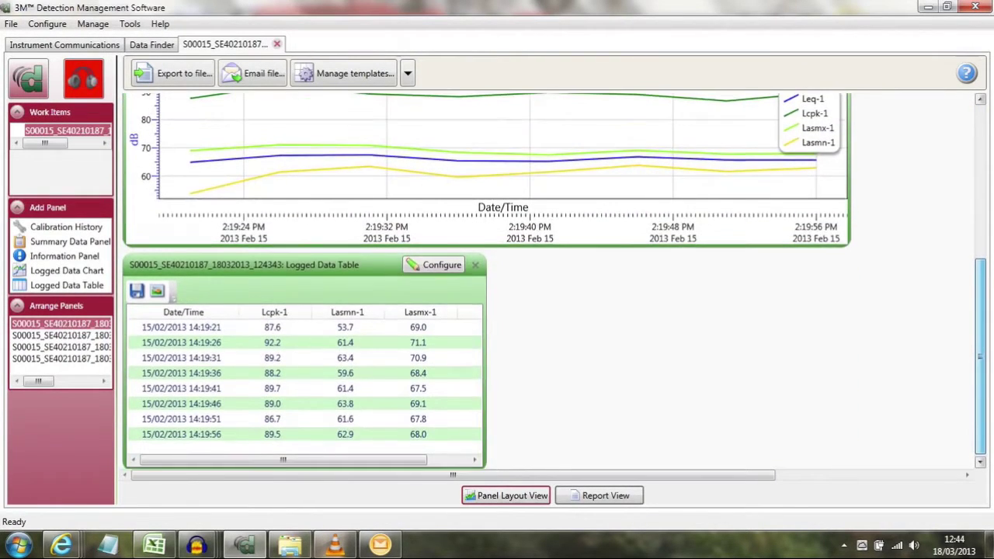
{"action": "scroll", "coordinate": [490, 279], "scroll_direction": "up", "scroll_amount": 4}
{"action": "scroll", "coordinate": [489, 279], "scroll_direction": "up", "scroll_amount": 4}
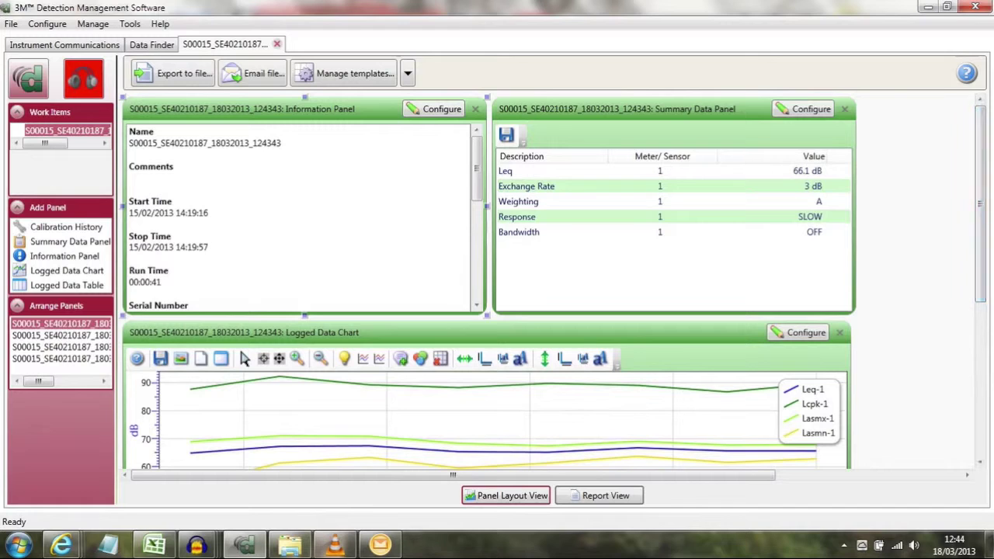
{"action": "double_click", "coordinate": [205, 142]}
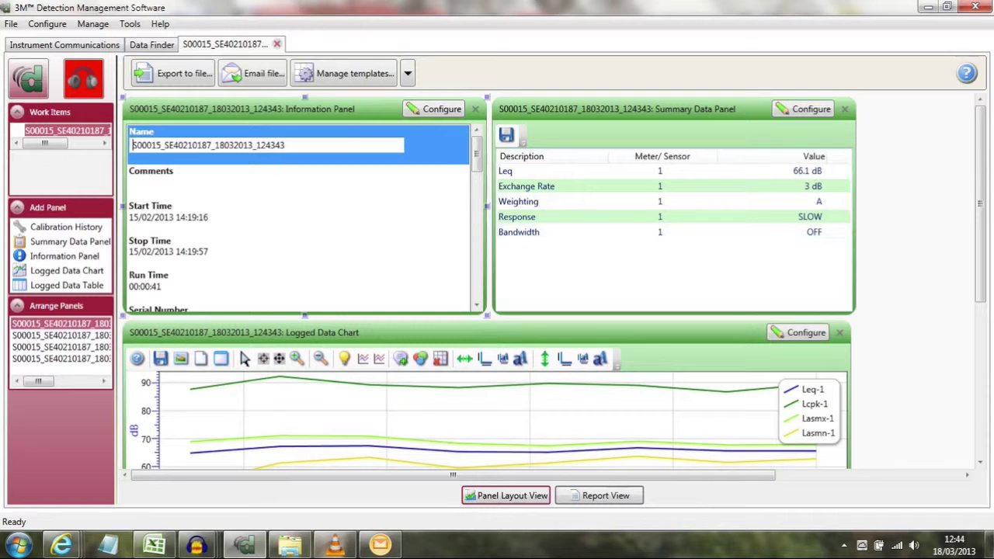
{"action": "left_click", "coordinate": [605, 495]}
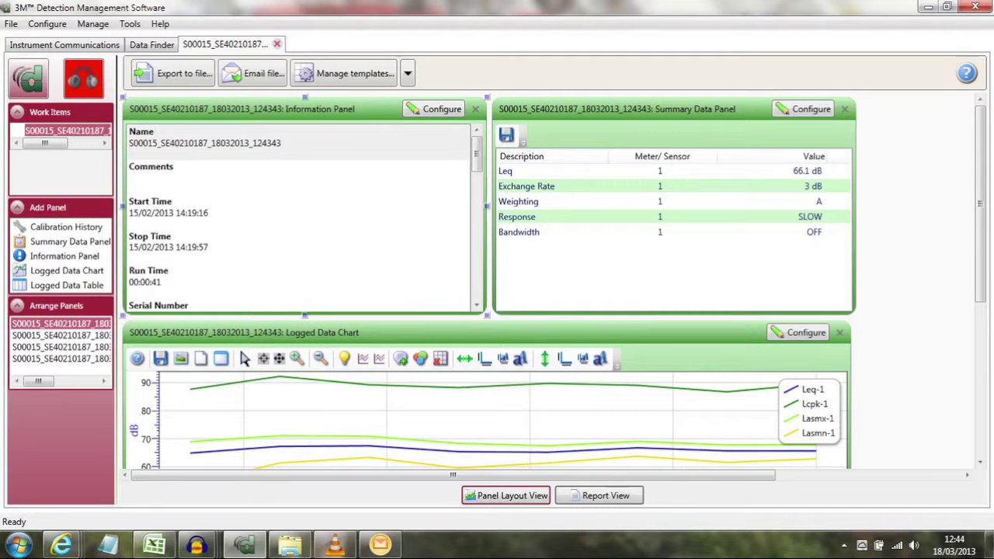
Remove the Logged Data Table panel from the layout, adding it back once and removing it again.
{"action": "scroll", "coordinate": [490, 279], "scroll_direction": "down", "scroll_amount": 5}
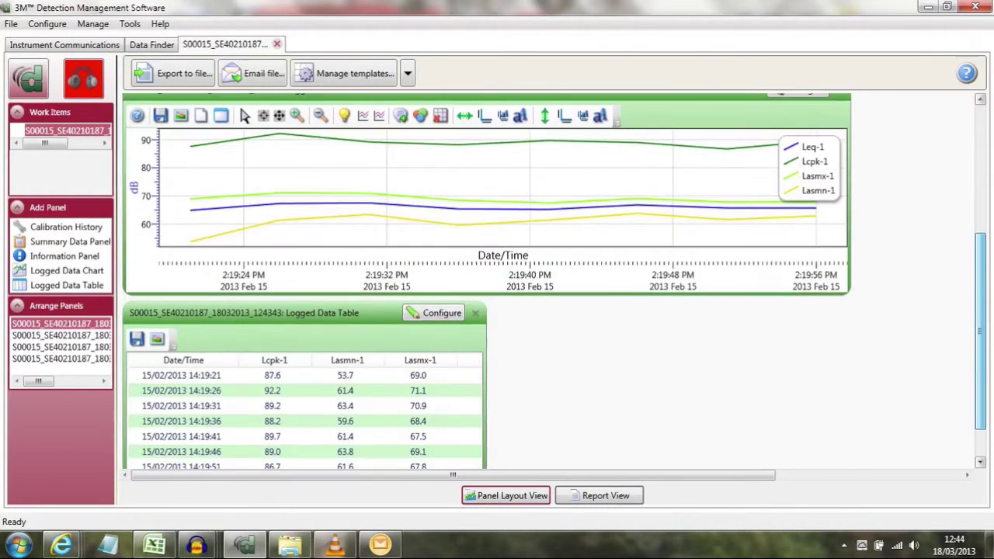
{"action": "scroll", "coordinate": [490, 280], "scroll_direction": "down", "scroll_amount": 1}
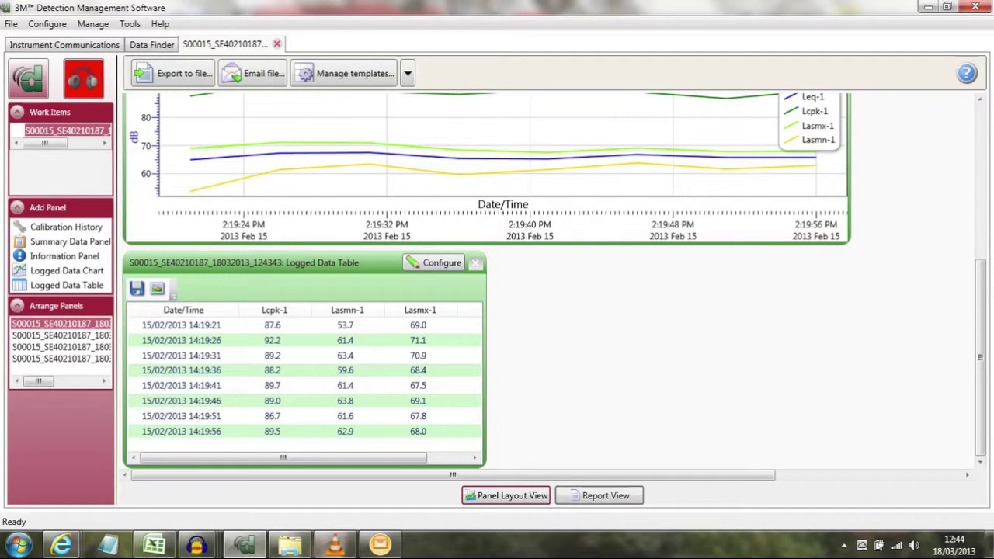
{"action": "left_click", "coordinate": [476, 263]}
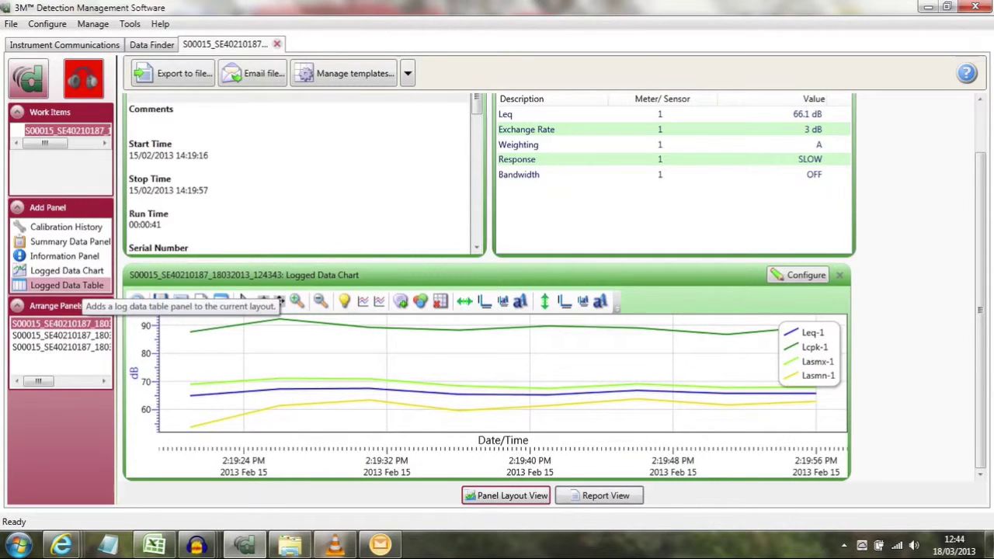
{"action": "left_click", "coordinate": [66, 285]}
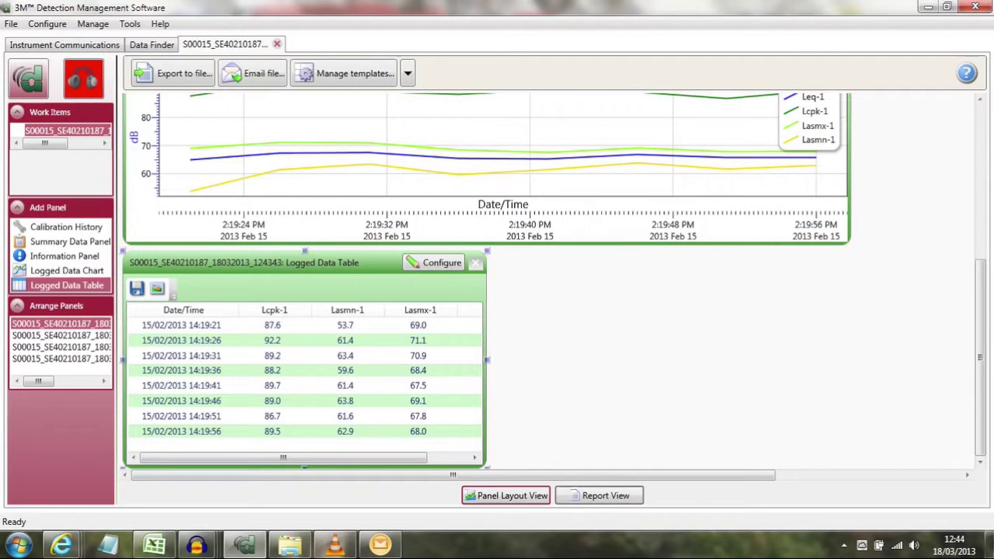
{"action": "left_click", "coordinate": [476, 262]}
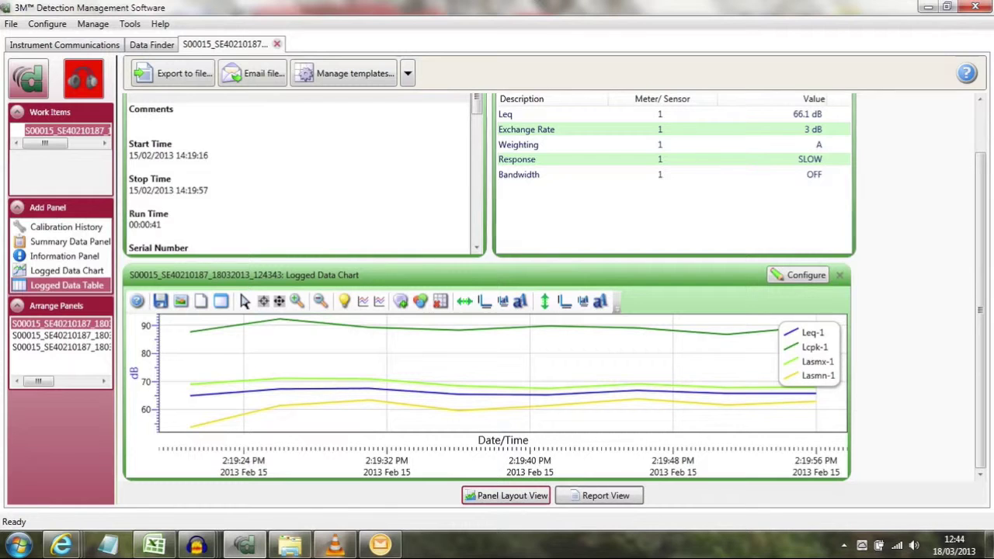
Configure the Information Panel to show only Name, Comments, Location, Start Time and Stop Time.
{"action": "scroll", "coordinate": [554, 290], "scroll_direction": "up", "scroll_amount": 1}
{"action": "scroll", "coordinate": [488, 295], "scroll_direction": "up", "scroll_amount": 1}
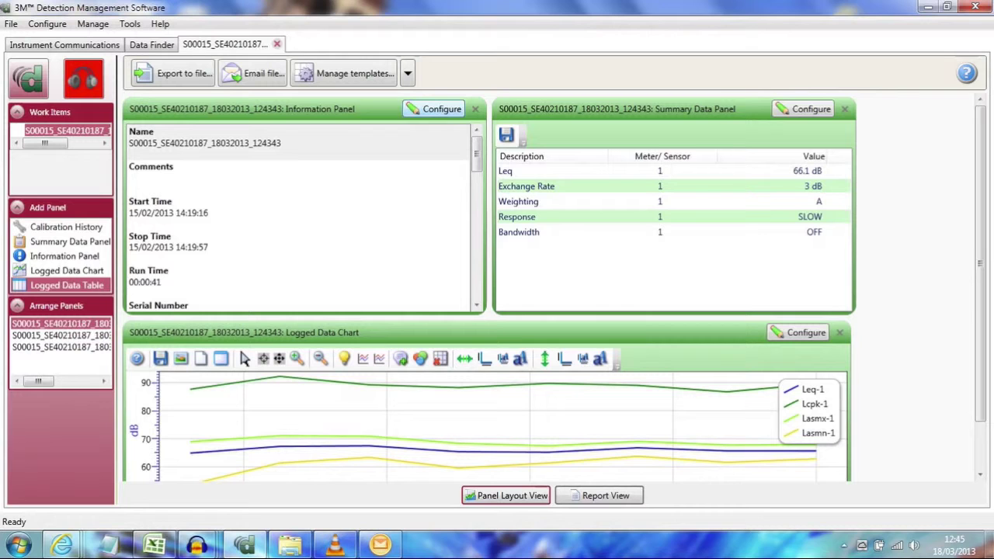
{"action": "left_click", "coordinate": [433, 108]}
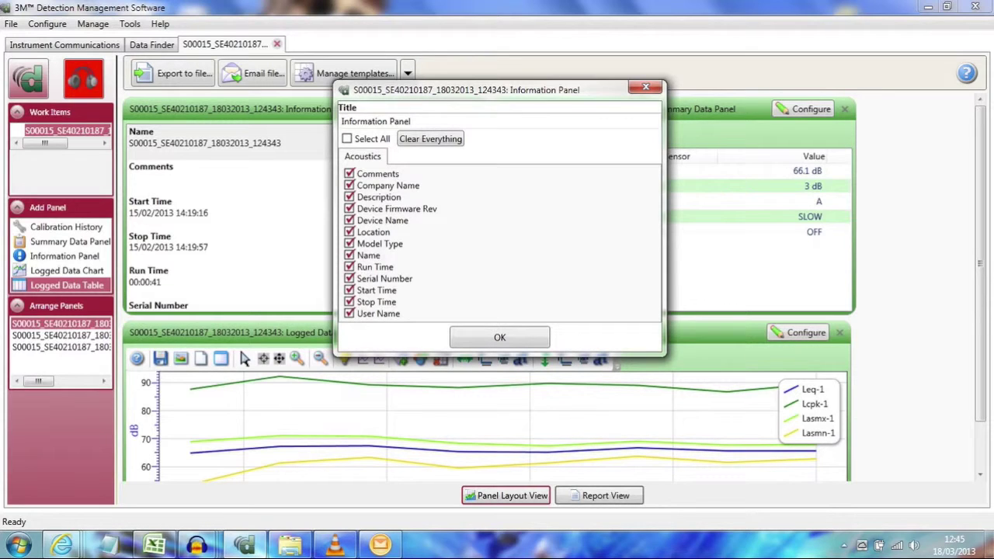
{"action": "left_click", "coordinate": [347, 138]}
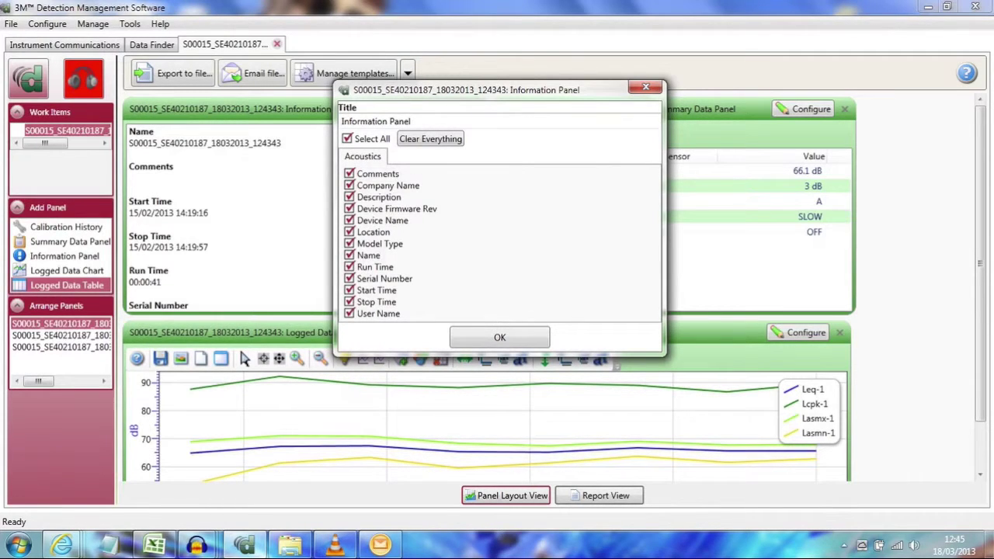
{"action": "left_click", "coordinate": [431, 139]}
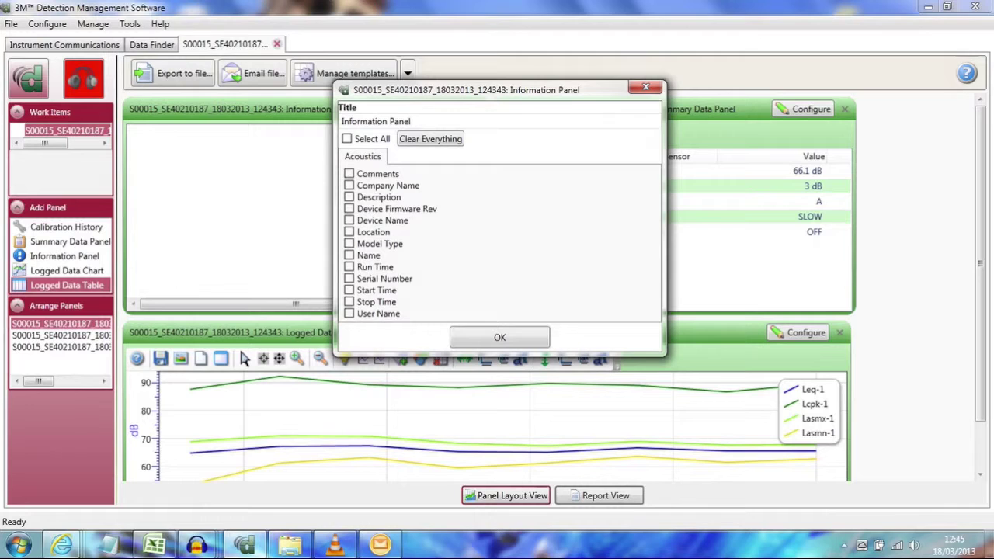
{"action": "left_click", "coordinate": [349, 254]}
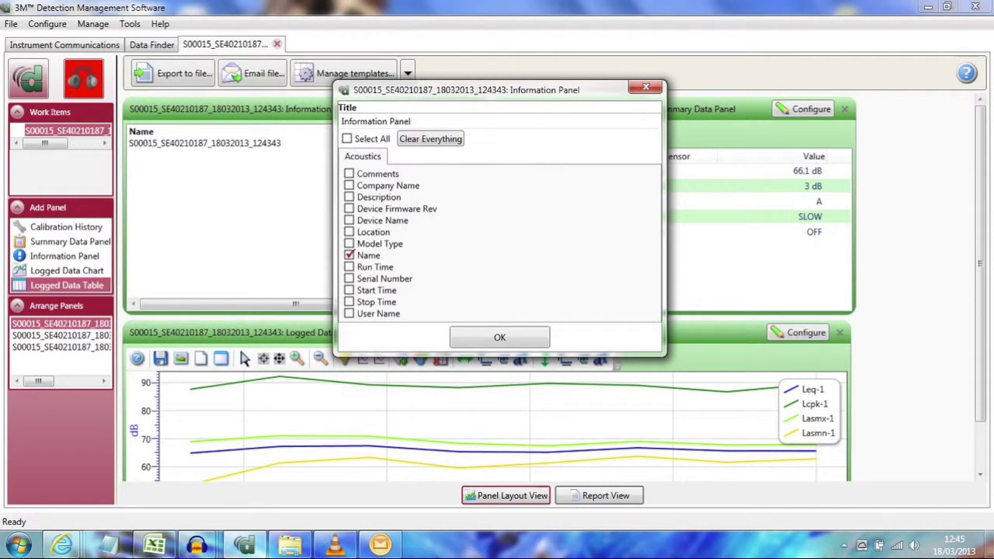
{"action": "left_click", "coordinate": [349, 174]}
{"action": "left_click", "coordinate": [348, 231]}
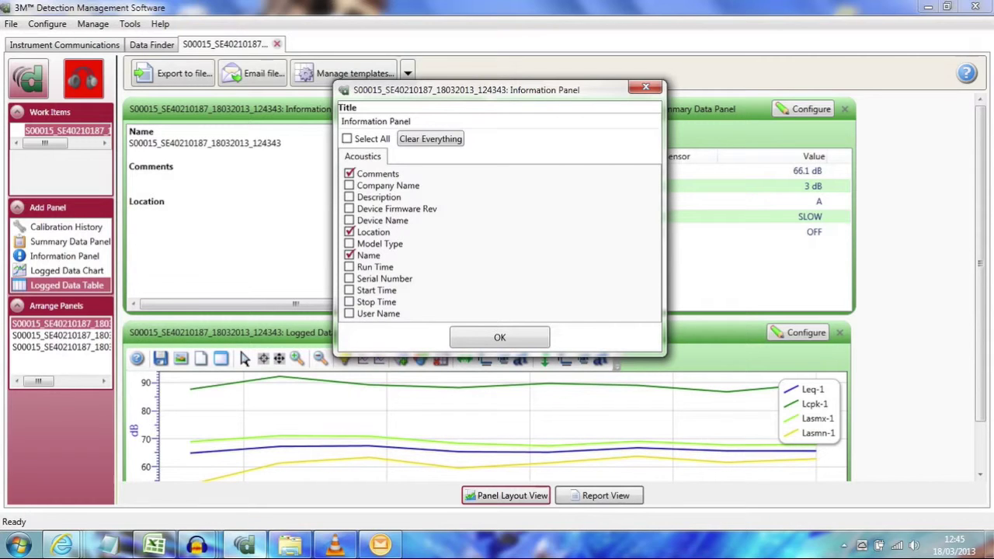
{"action": "left_click", "coordinate": [348, 290]}
{"action": "left_click", "coordinate": [348, 301]}
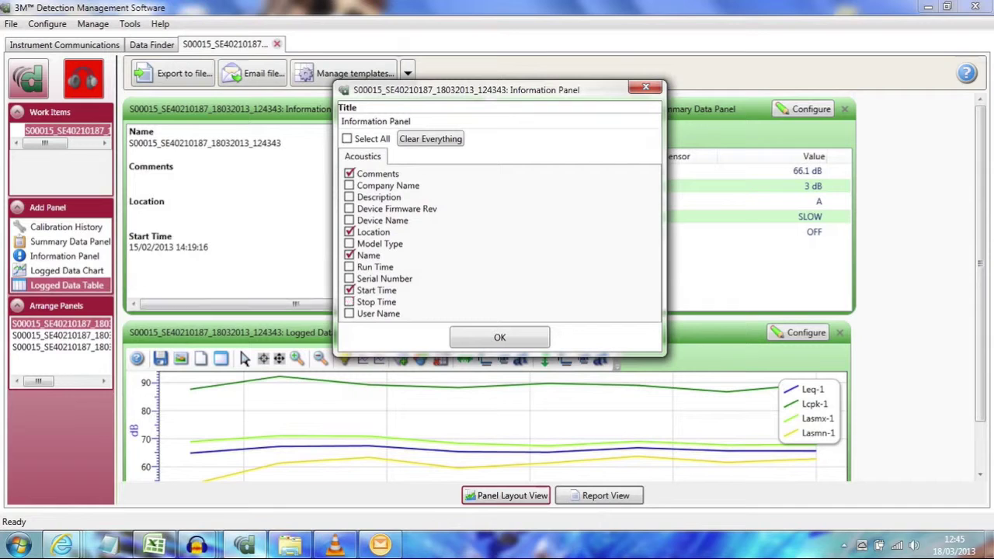
{"action": "left_click", "coordinate": [499, 337]}
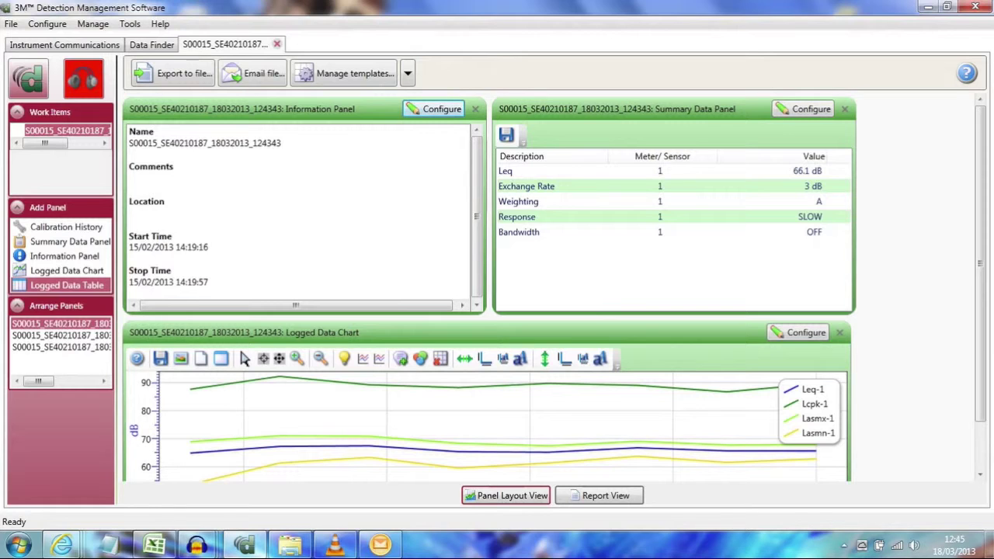
Rename the session to DEMO in the Information Panel.
{"action": "double_click", "coordinate": [205, 143]}
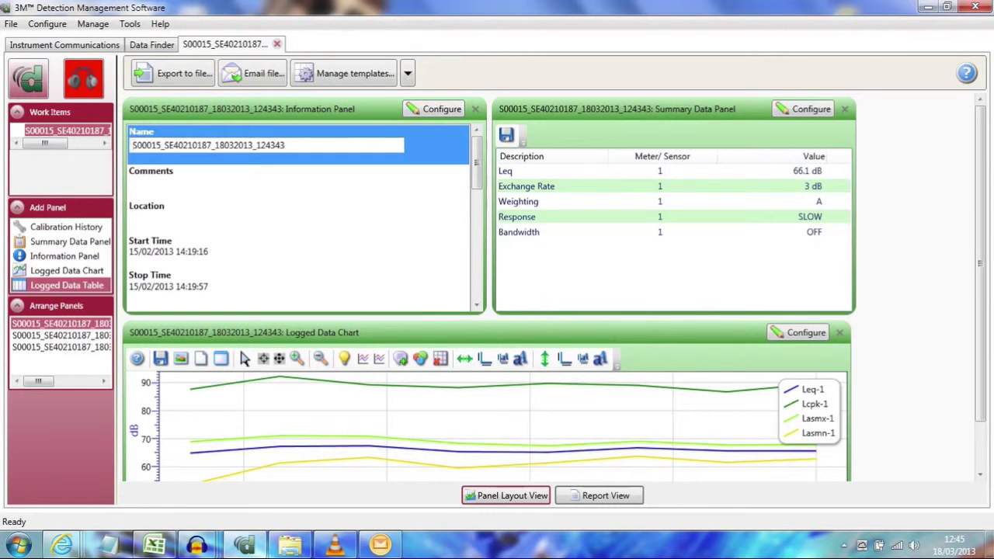
{"action": "left_click_drag", "start_coordinate": [285, 145], "coordinate": [133, 146]}
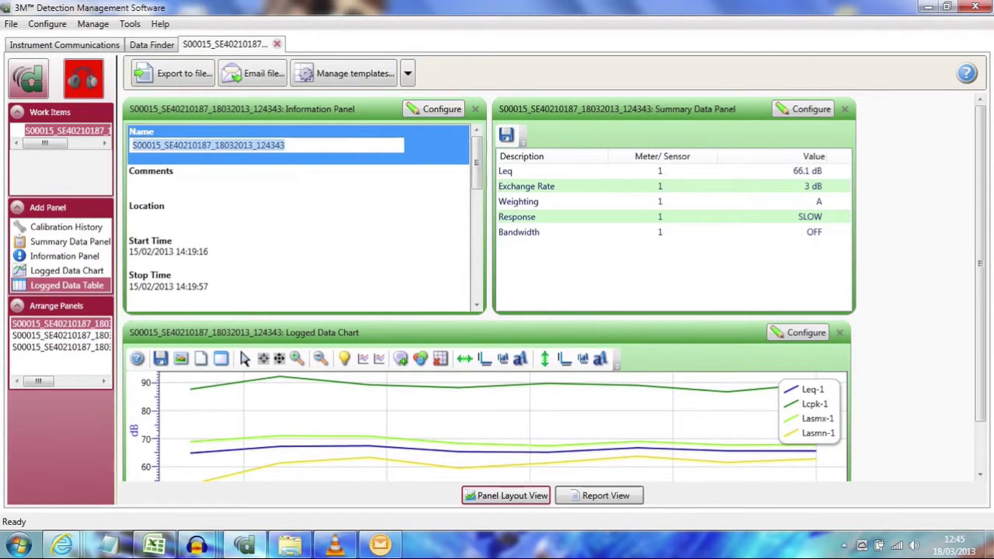
{"action": "key", "text": "BackSpace"}
{"action": "type", "text": "DEMO"}
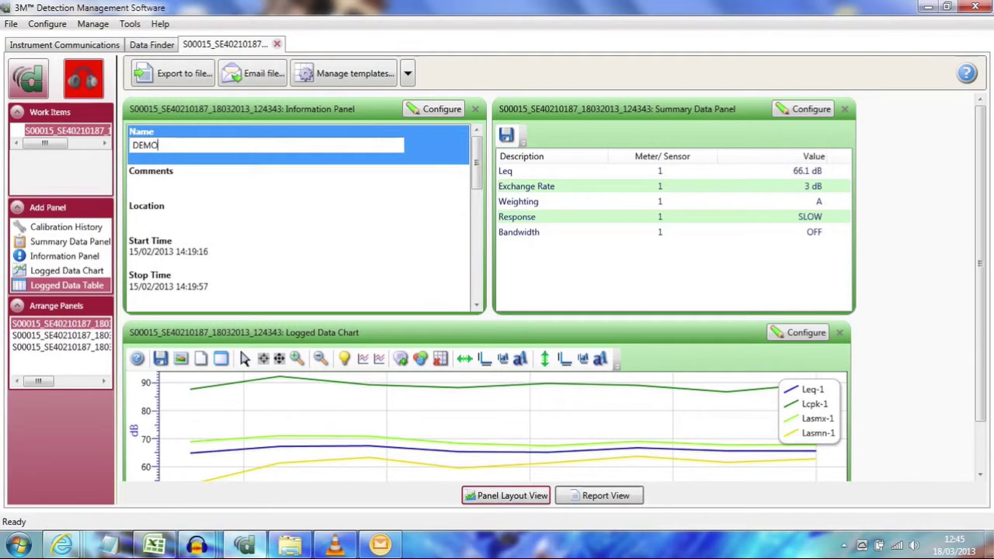
{"action": "key", "text": "Return"}
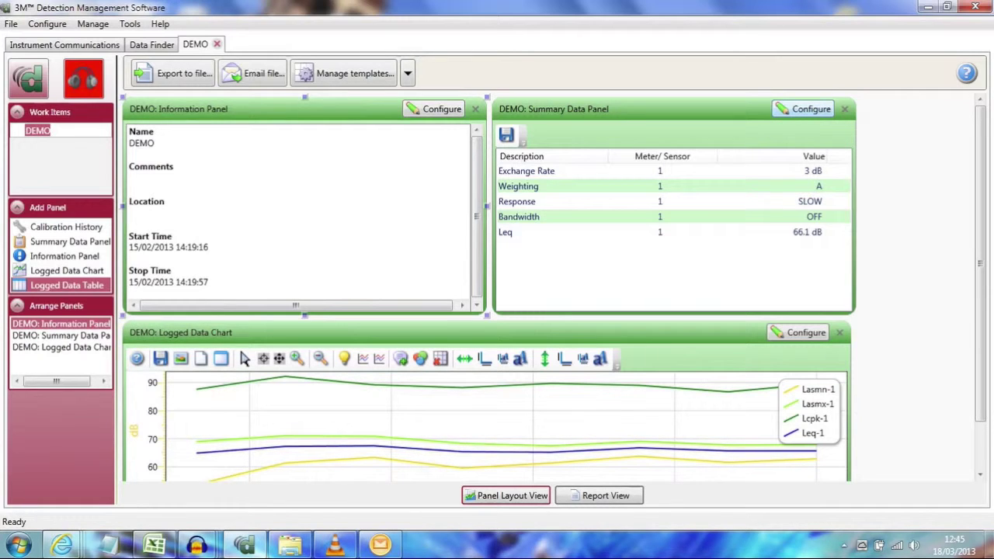
Remove the Bandwidth and Response parameters from the Summary Data Panel, keeping Exchange Rate and Weighting.
{"action": "left_click", "coordinate": [808, 108]}
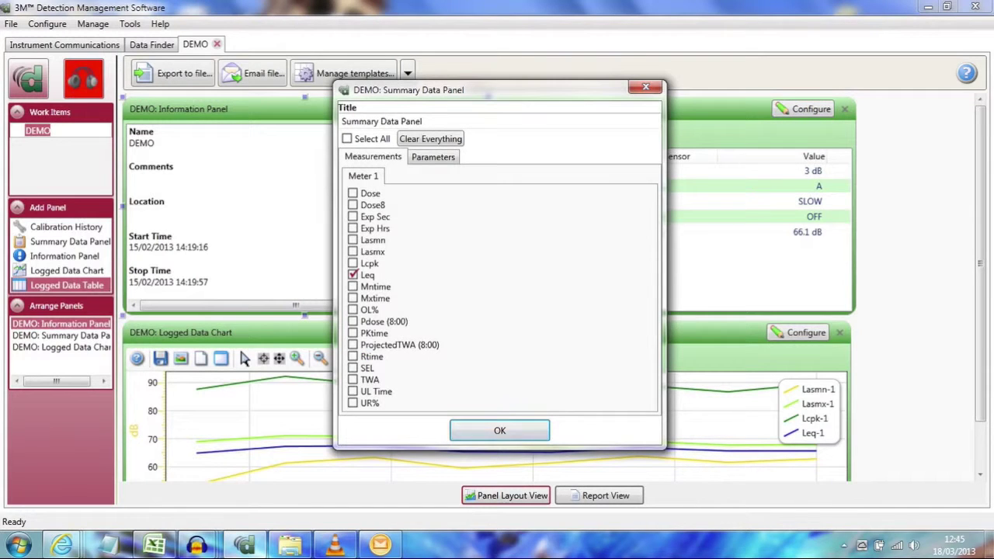
{"action": "left_click", "coordinate": [433, 156]}
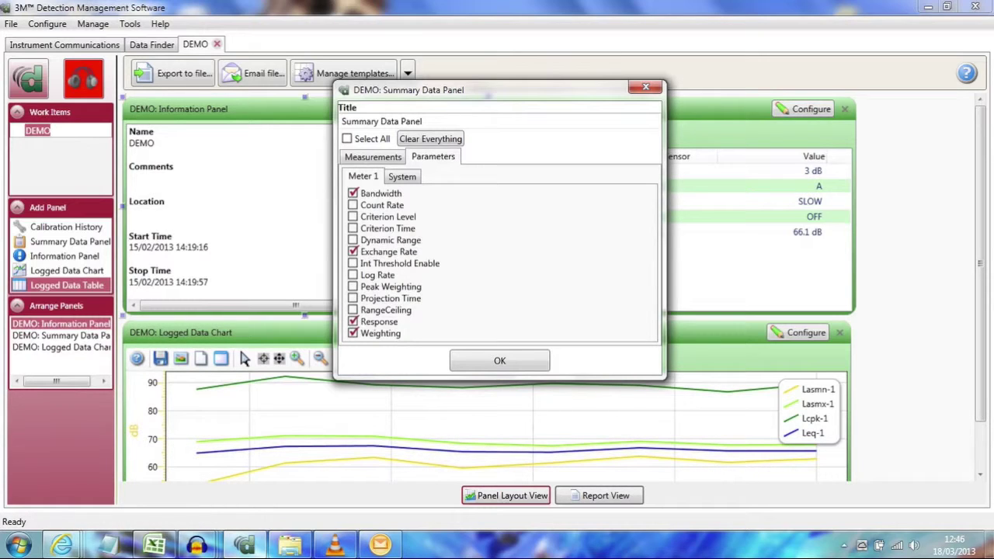
{"action": "left_click", "coordinate": [353, 193]}
{"action": "left_click", "coordinate": [353, 321]}
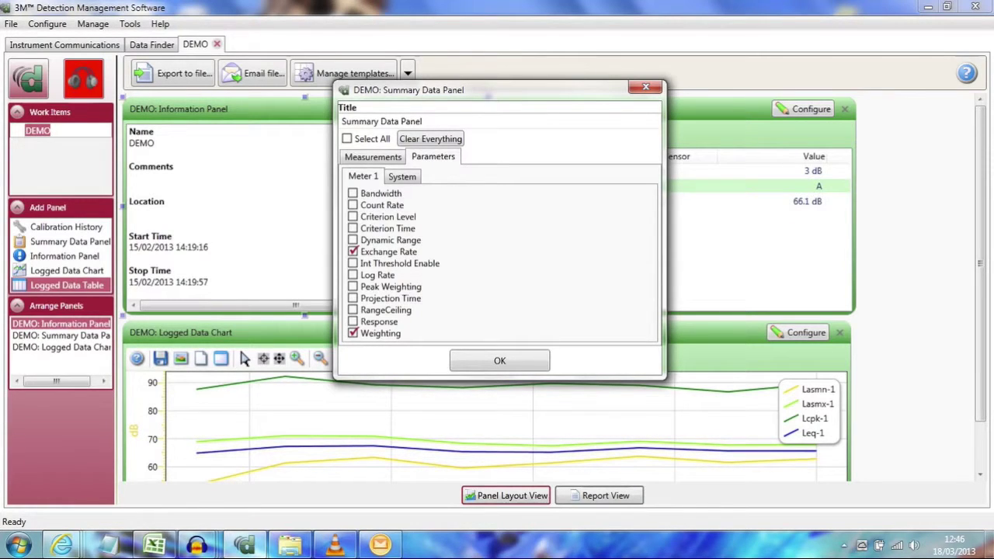
Add the Lasmx, Lasmn, Rtime and Lcpk measurements to the Summary Data Panel alongside Leq.
{"action": "left_click", "coordinate": [372, 157]}
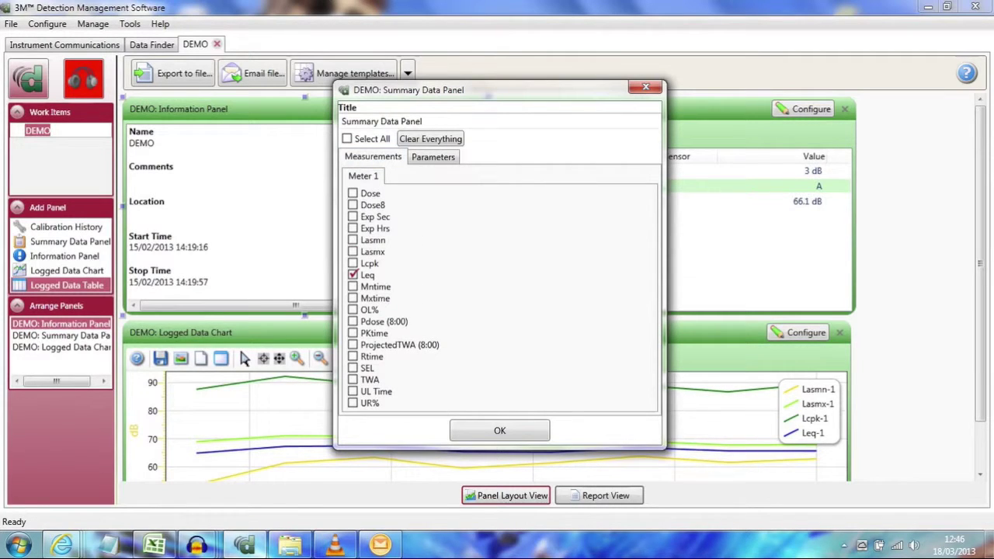
{"action": "left_click", "coordinate": [354, 251]}
{"action": "left_click", "coordinate": [353, 240]}
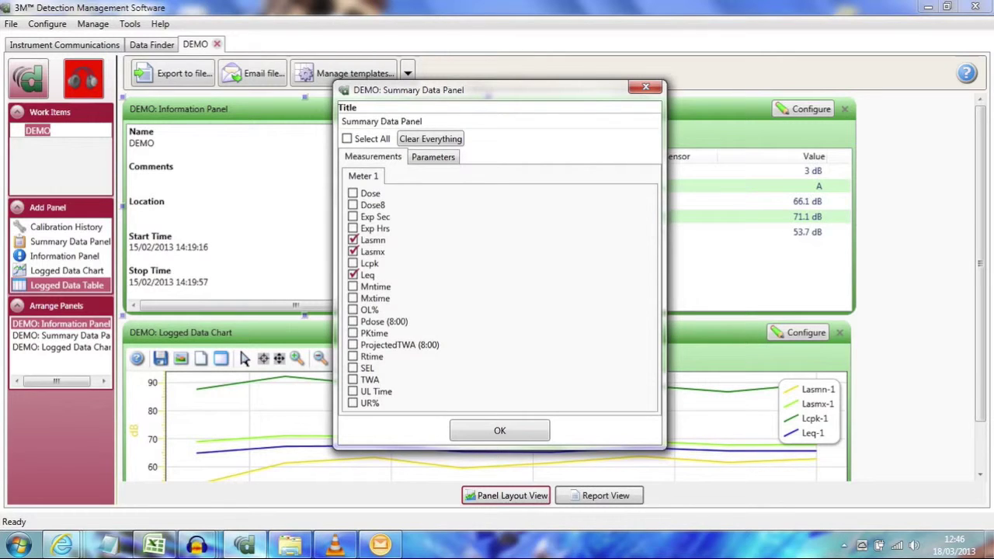
{"action": "left_click", "coordinate": [354, 357]}
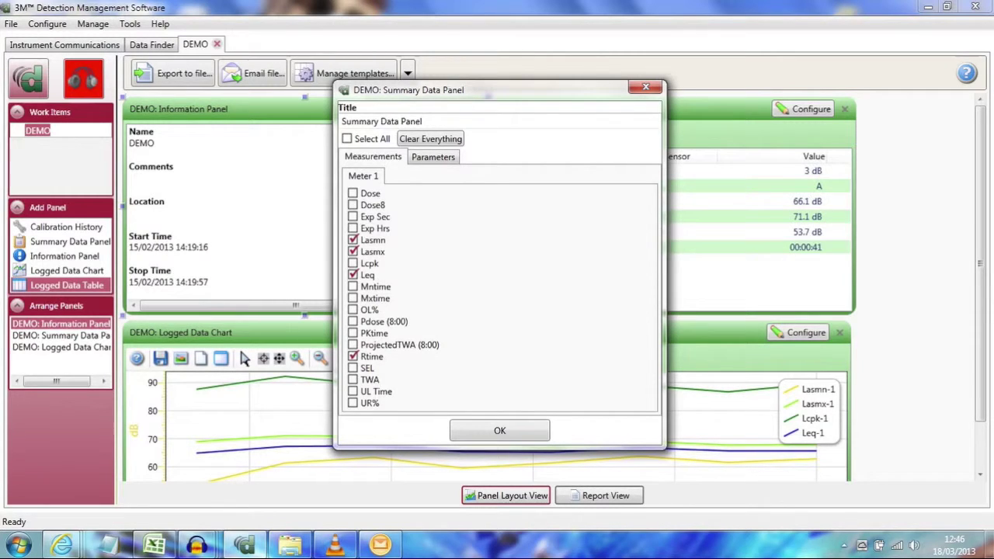
{"action": "left_click", "coordinate": [353, 263]}
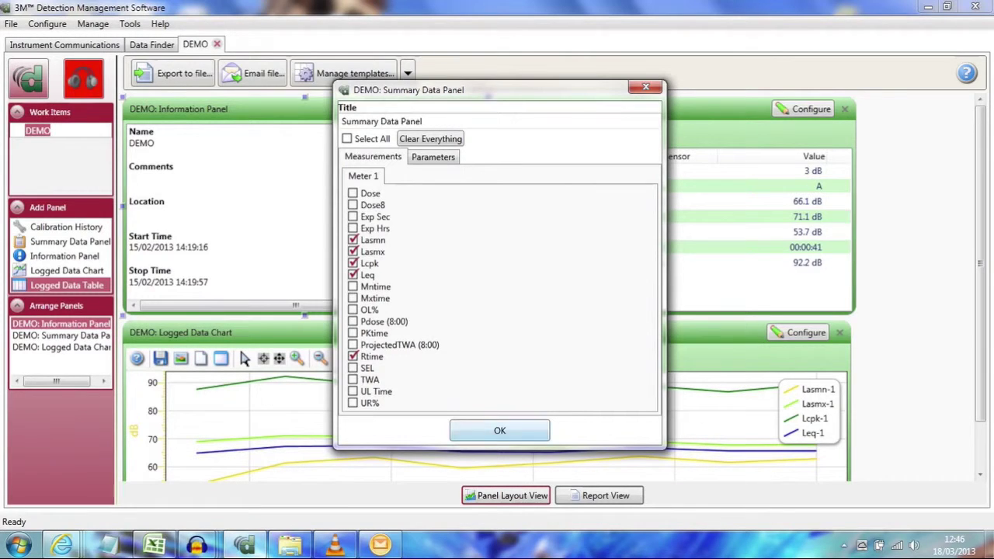
{"action": "key", "text": "Return"}
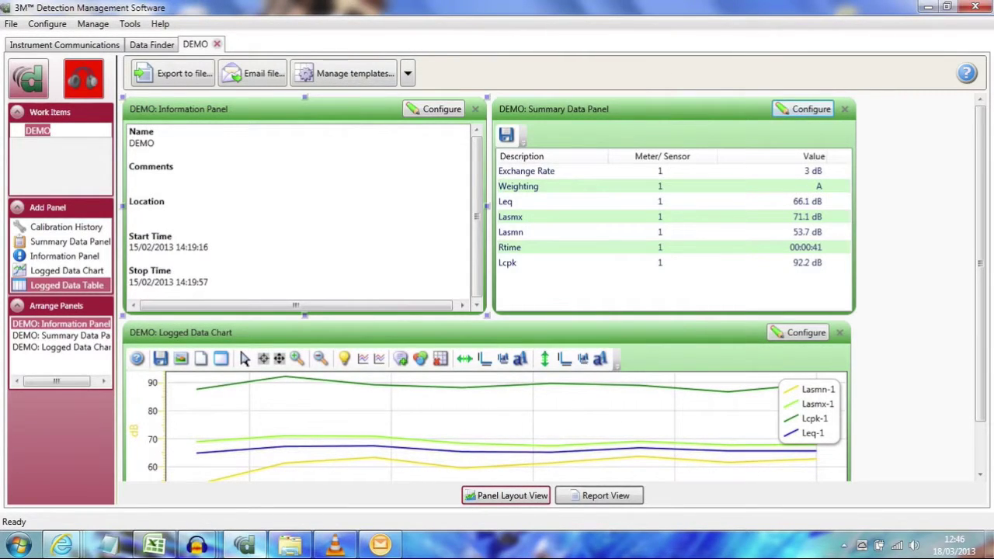
Configure the Logged Data Chart to plot only Leq-1, leaving out Lcpk-1, Lasmx-1 and Lasmn-1.
{"action": "scroll", "coordinate": [488, 287], "scroll_direction": "down", "scroll_amount": 2}
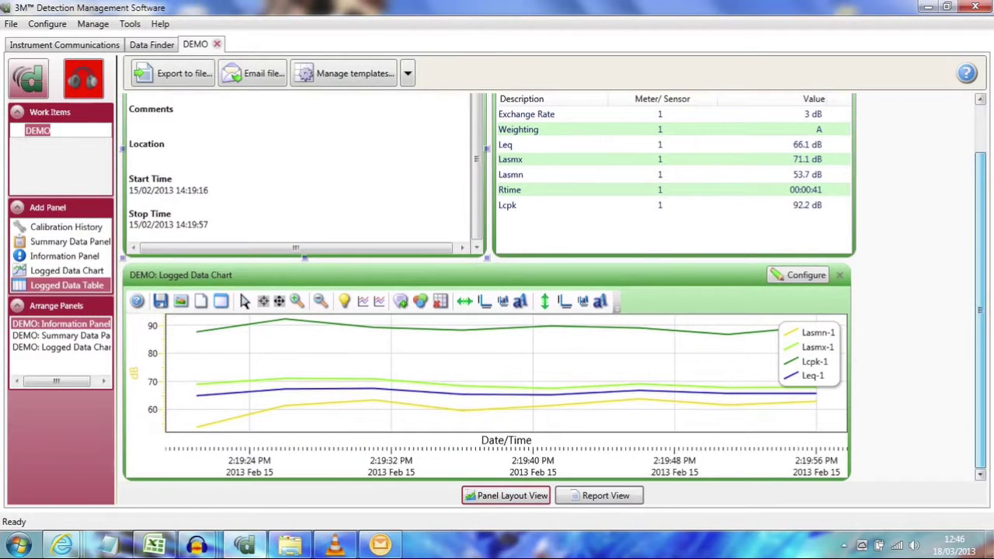
{"action": "left_click", "coordinate": [798, 275]}
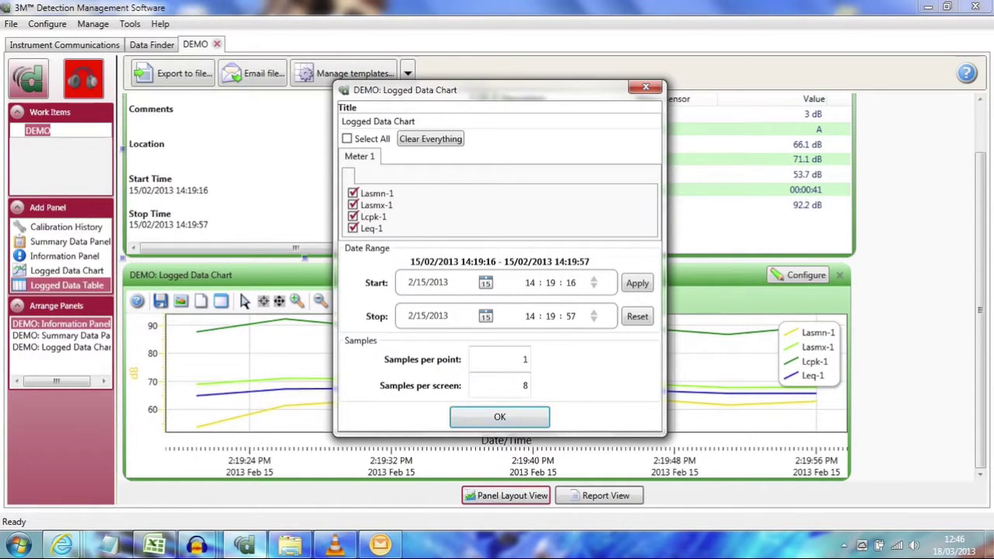
{"action": "left_click", "coordinate": [353, 216]}
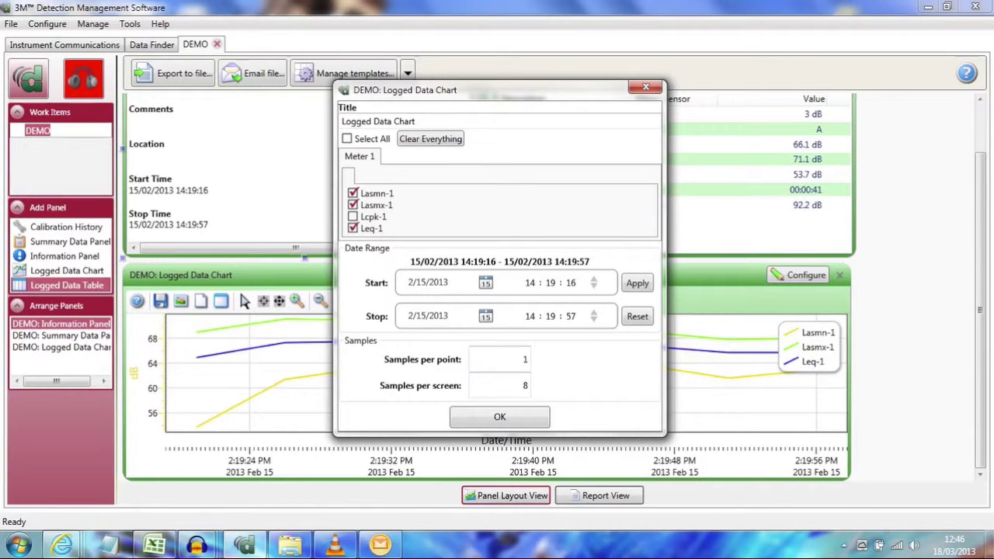
{"action": "left_click", "coordinate": [353, 205]}
{"action": "left_click", "coordinate": [352, 193]}
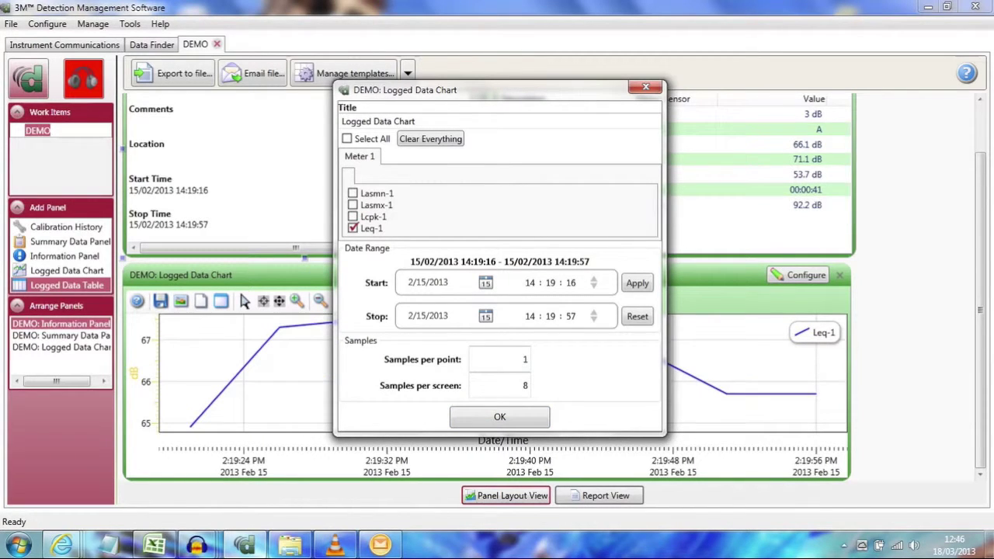
{"action": "left_click", "coordinate": [503, 417]}
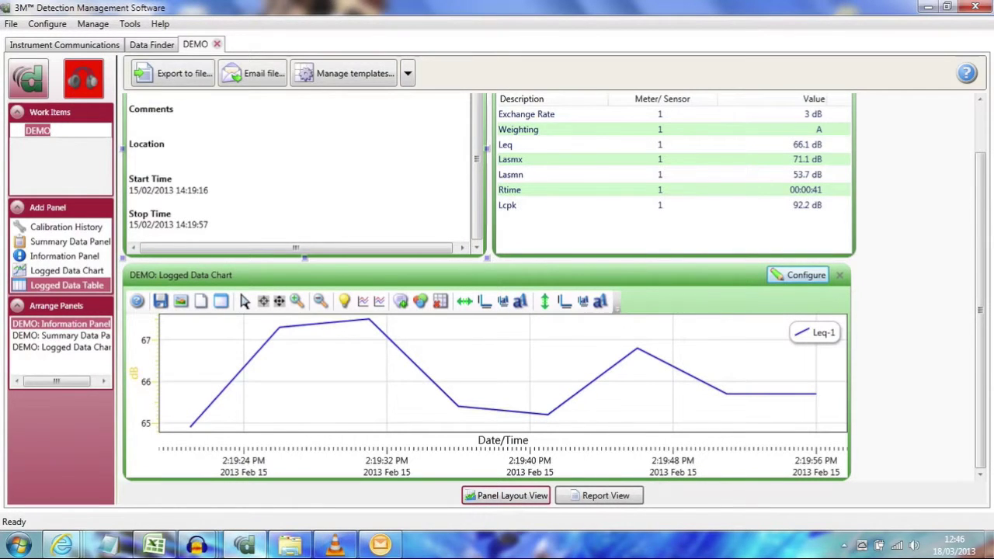
Review the whole session report generated from the panel layout, and return to the panel layout.
{"action": "left_click", "coordinate": [613, 496]}
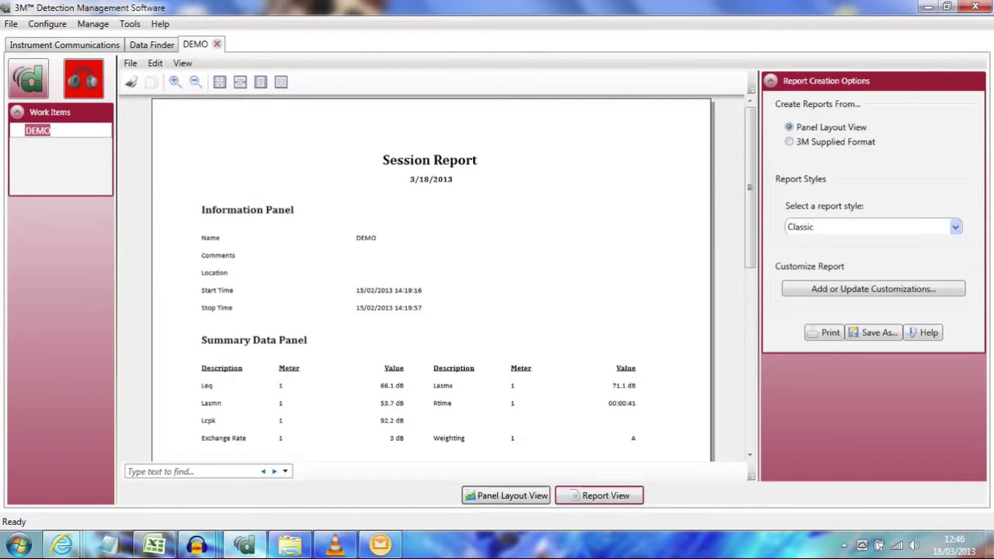
{"action": "scroll", "coordinate": [453, 280], "scroll_direction": "down", "scroll_amount": 10}
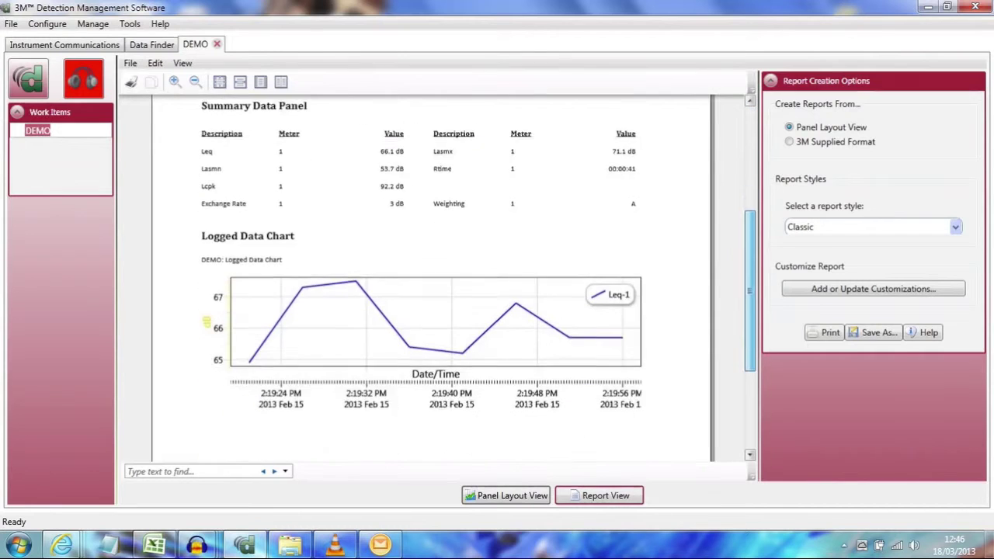
{"action": "scroll", "coordinate": [453, 280], "scroll_direction": "down", "scroll_amount": 1}
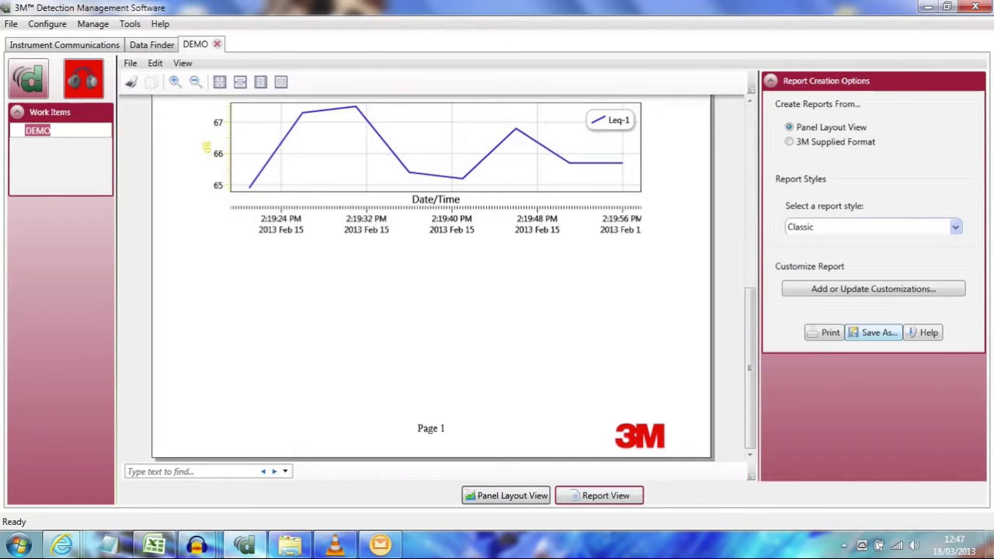
{"action": "left_click_drag", "start_coordinate": [749, 368], "coordinate": [750, 178]}
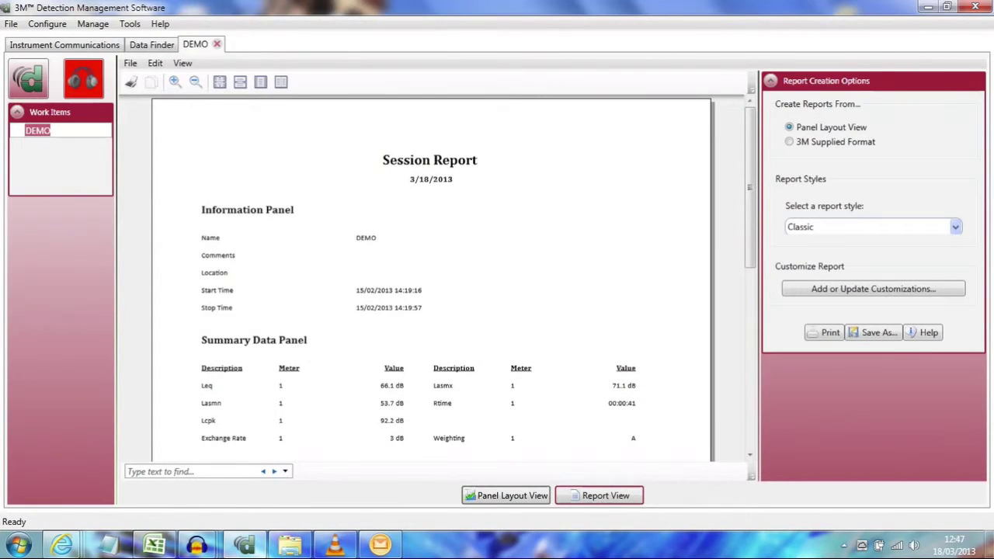
{"action": "left_click", "coordinate": [509, 495]}
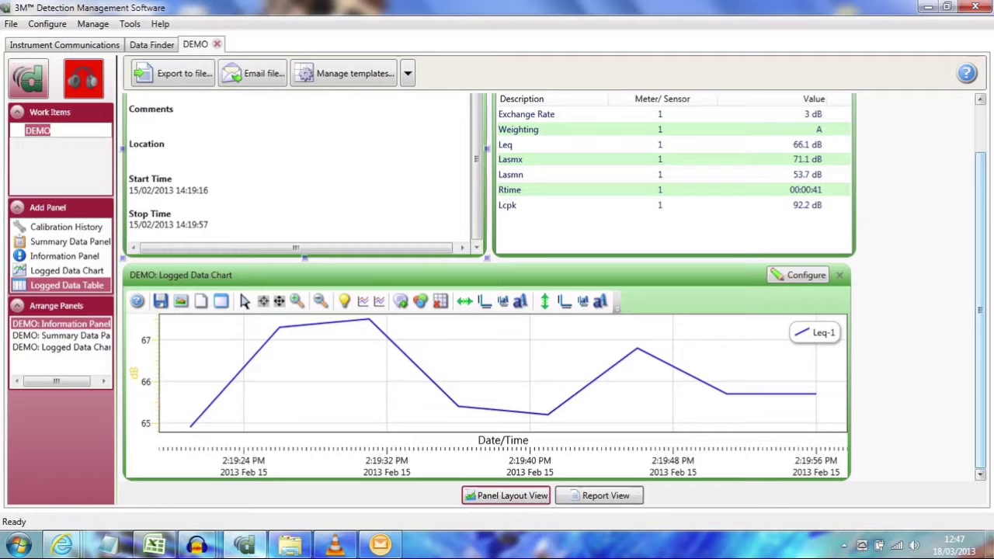
{"action": "scroll", "coordinate": [488, 287], "scroll_direction": "up", "scroll_amount": 1}
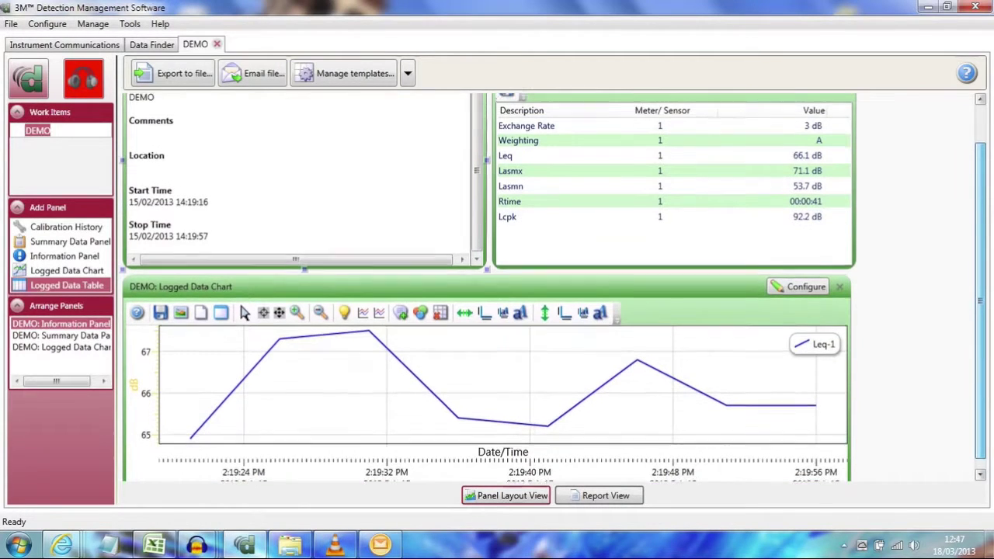